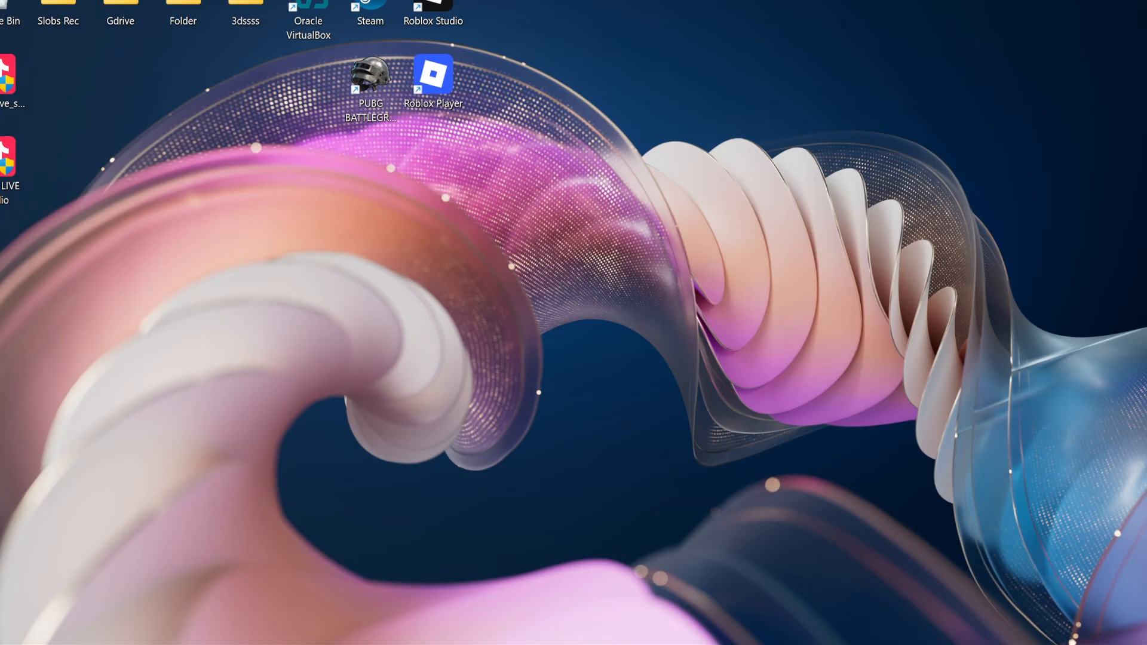
Switch to TikTok LIVE Studio, preview the portrait layout and return the canvas to landscape
left_click(721, 638)
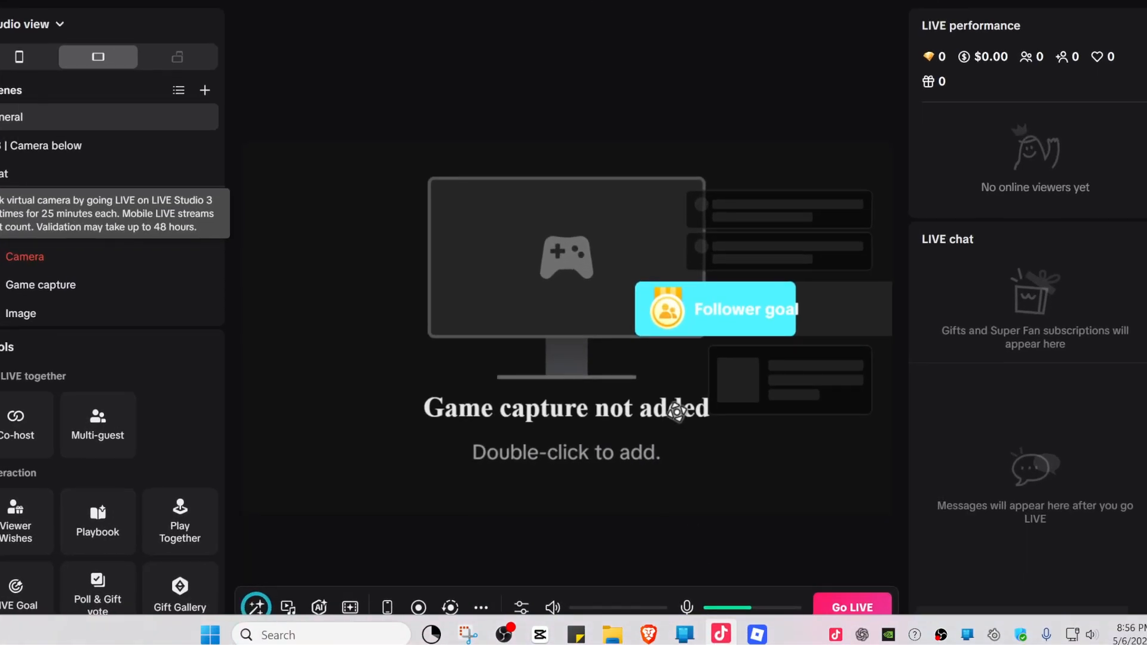
left_click(677, 412)
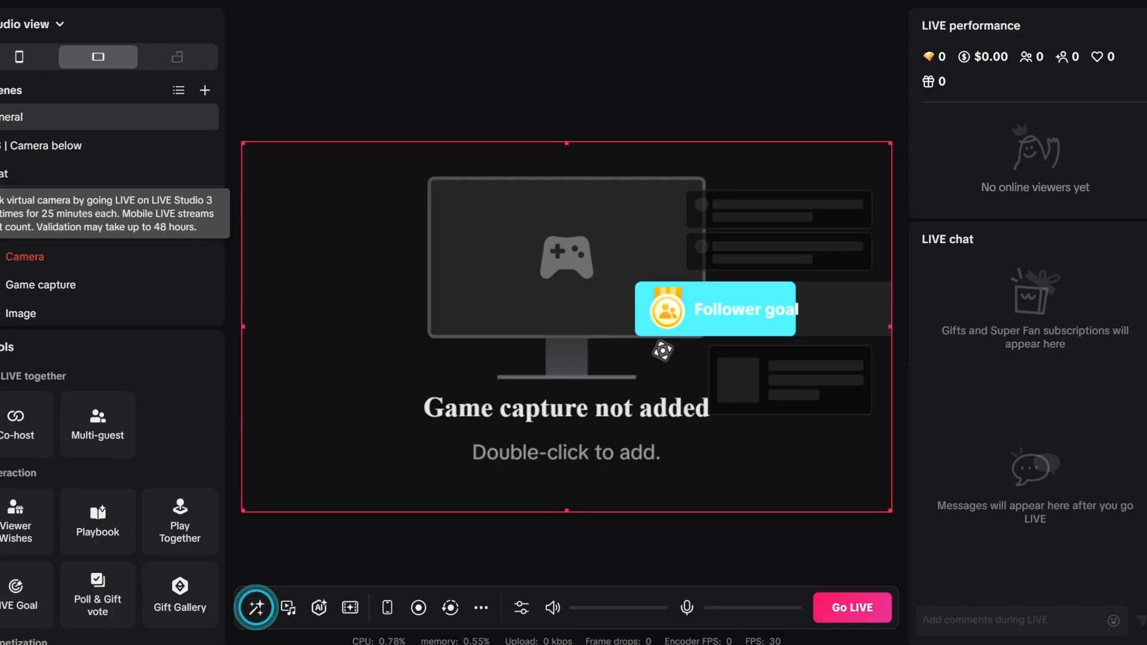
left_click(643, 310)
left_click(630, 306)
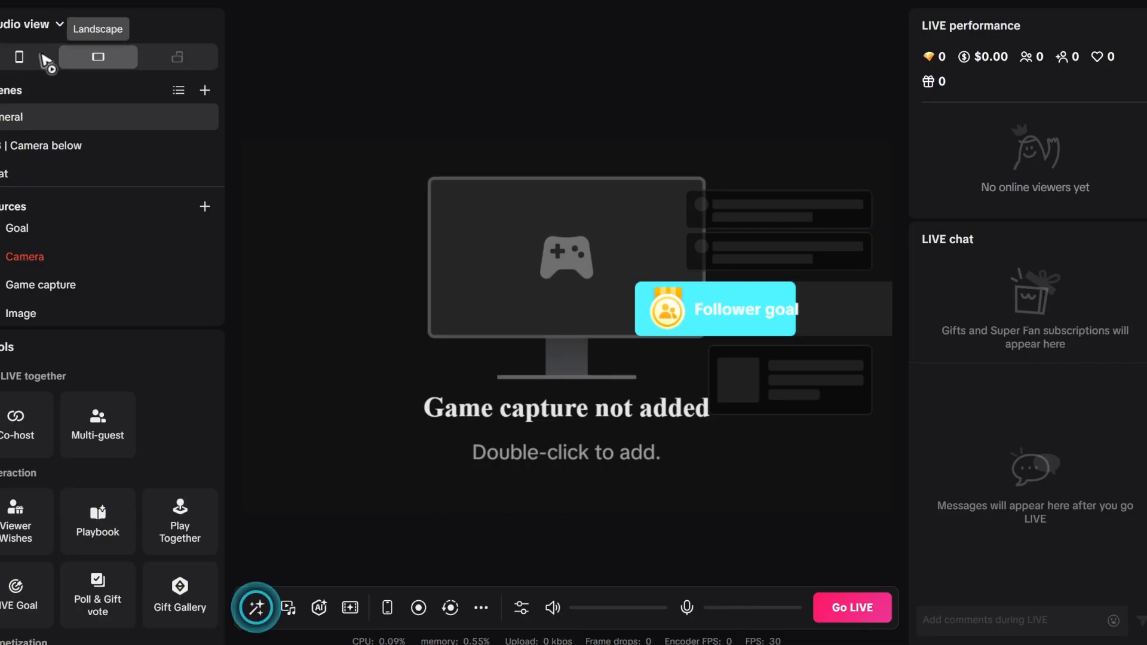
left_click(19, 58)
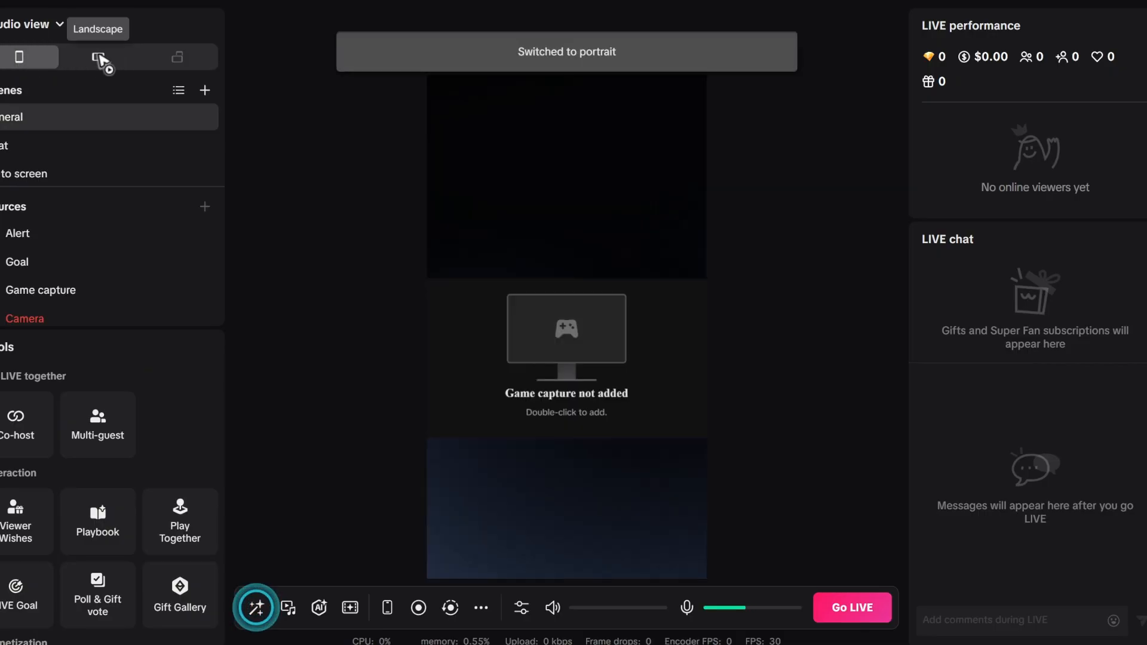
left_click(98, 57)
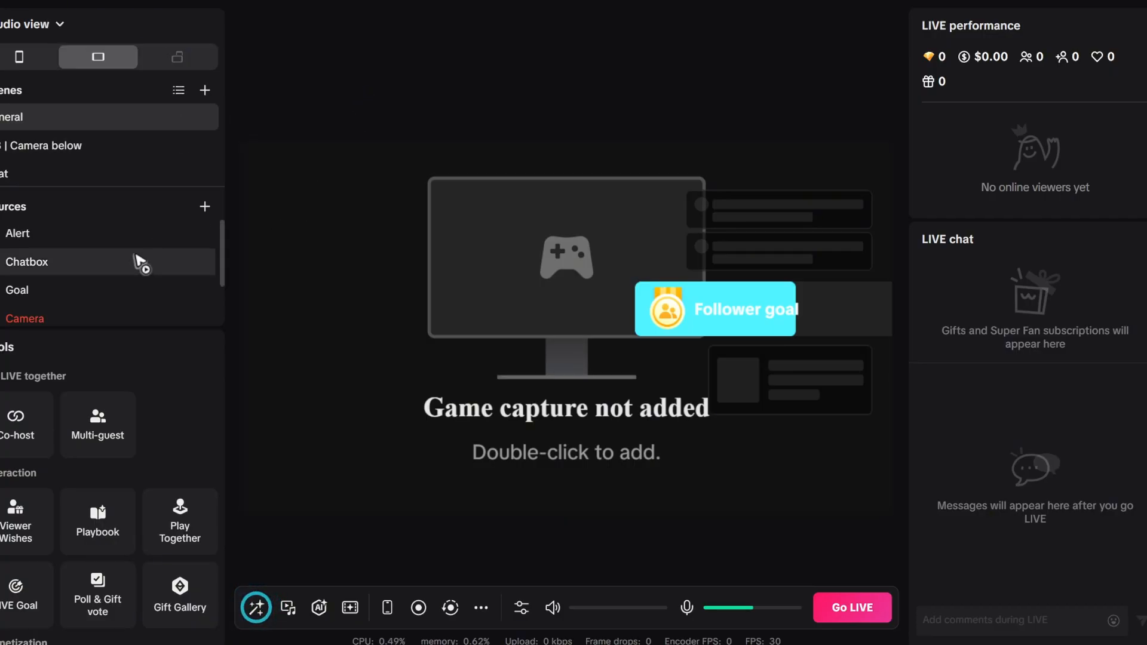
Set the Game capture source to capture RobloxPlayerBeta.exe Roblox as the selected game
scroll(83, 263, "down", 1)
scroll(83, 263, "down", 2)
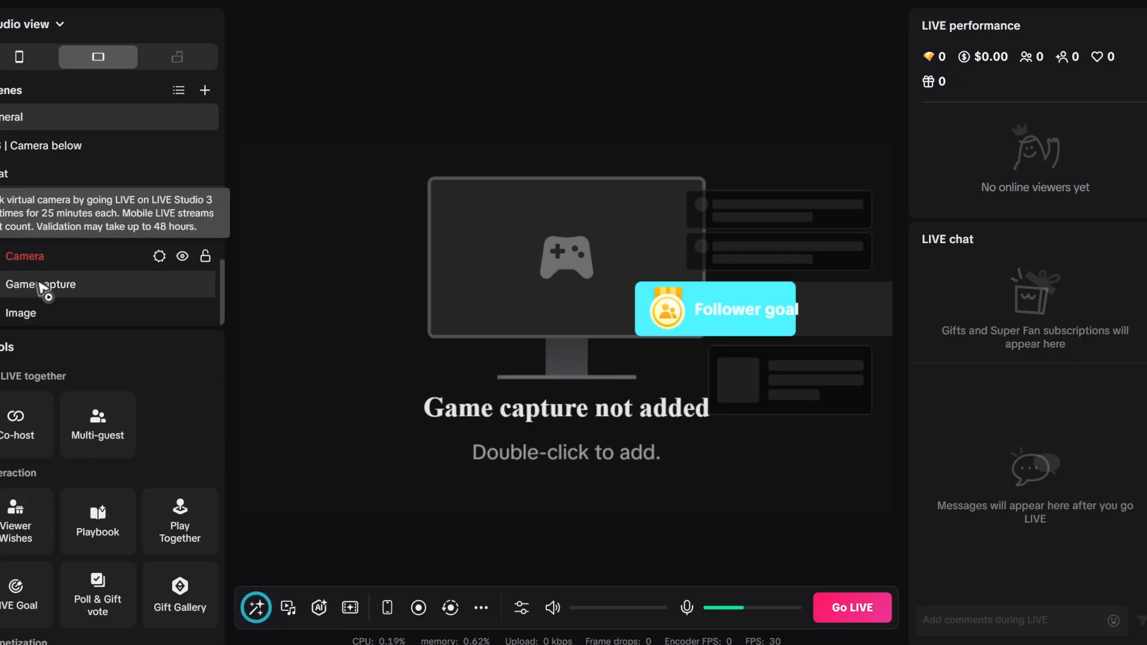
left_click(95, 285)
mouse_move(738, 644)
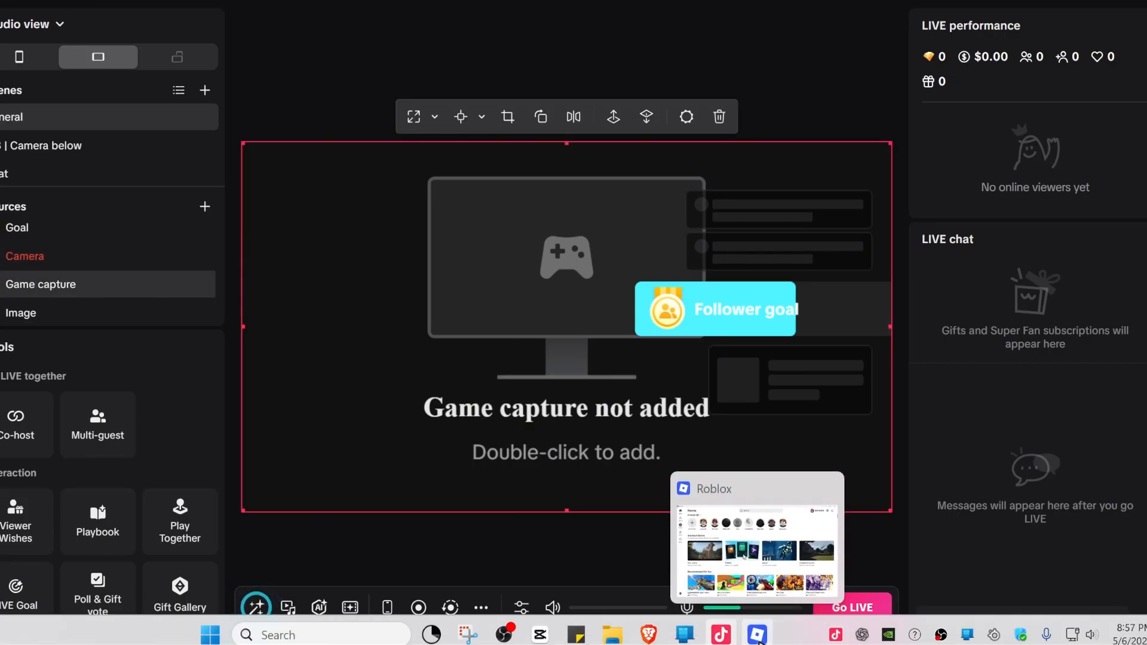
mouse_move(162, 285)
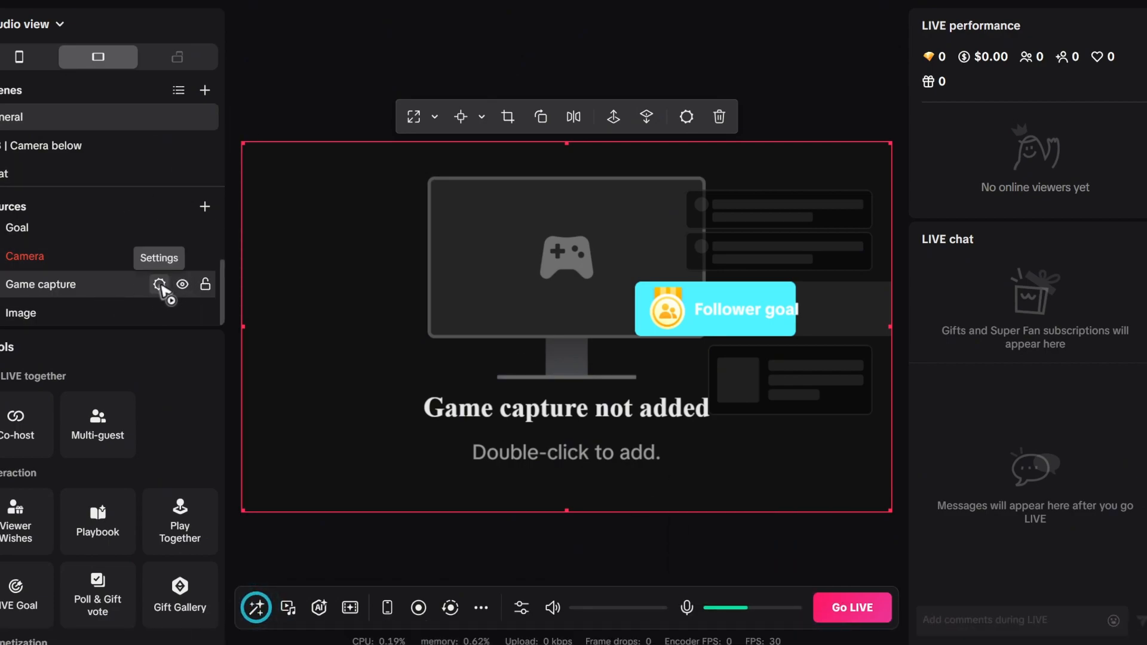
left_click(160, 285)
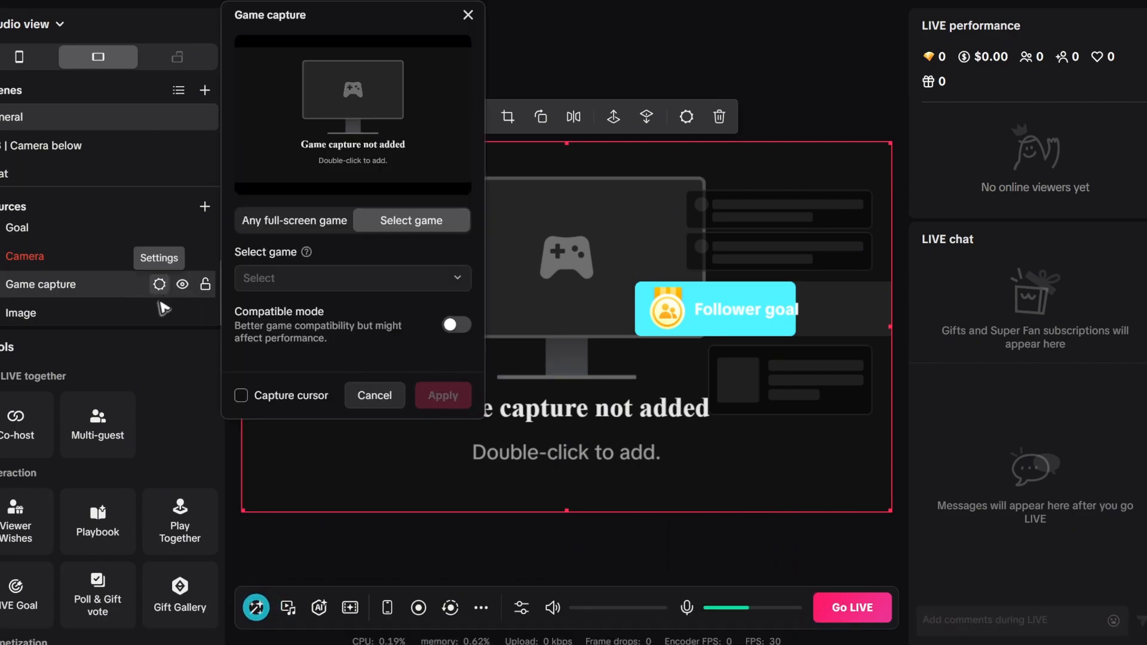
left_click(302, 281)
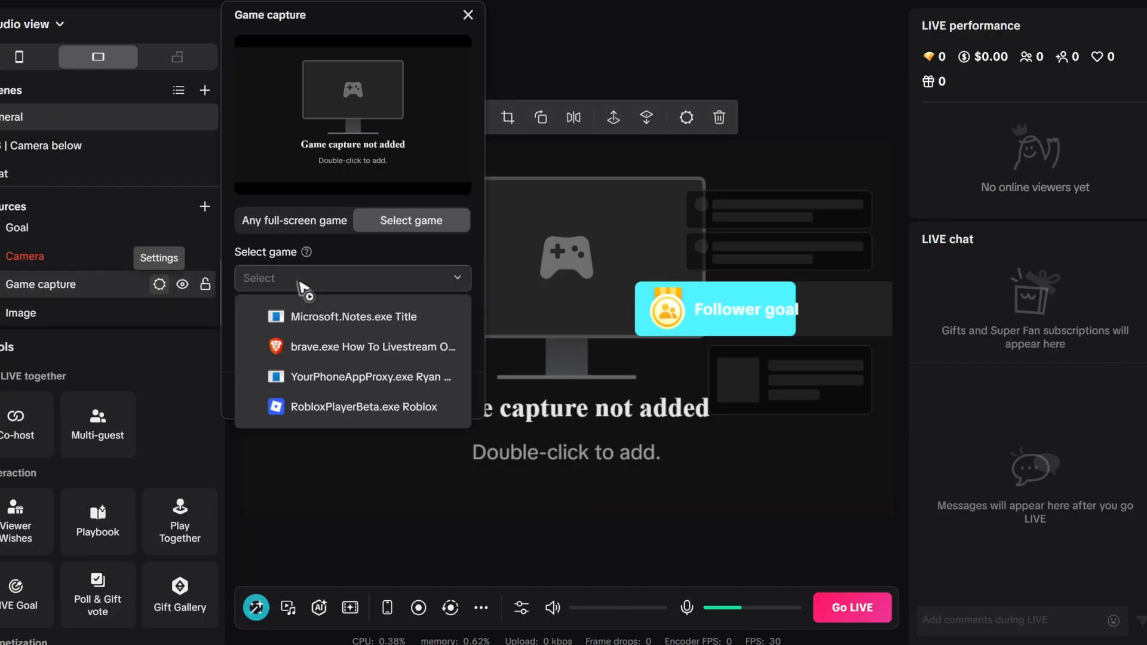
left_click(363, 407)
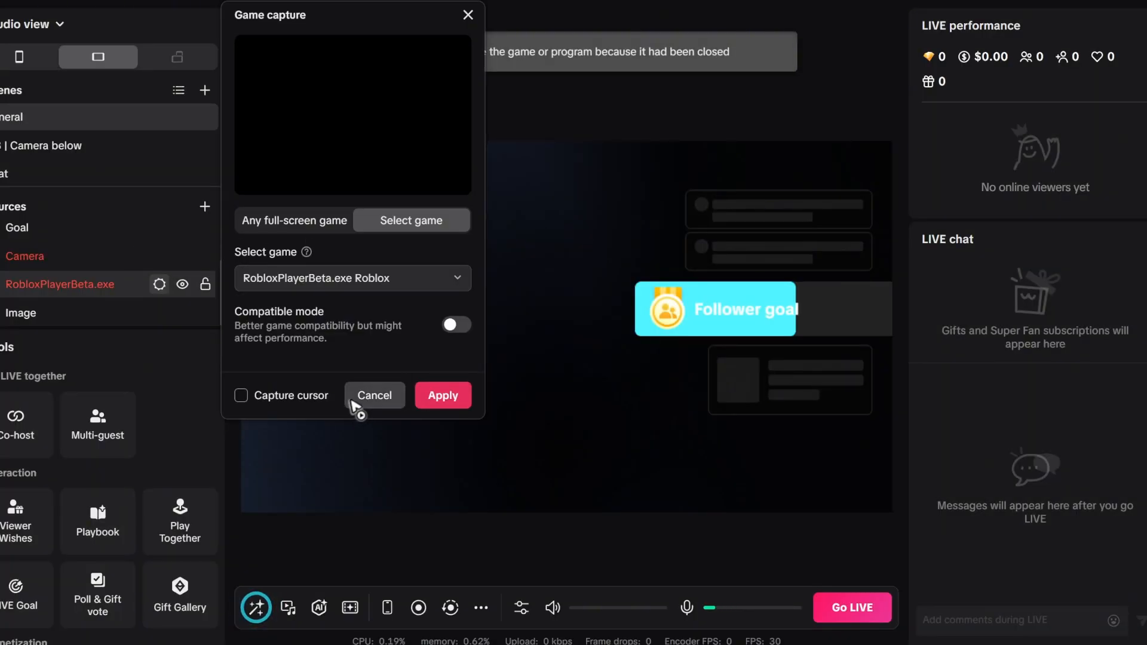
Enable cursor capture and compatible mode for the game capture source and apply the settings
left_click(242, 398)
left_click(457, 325)
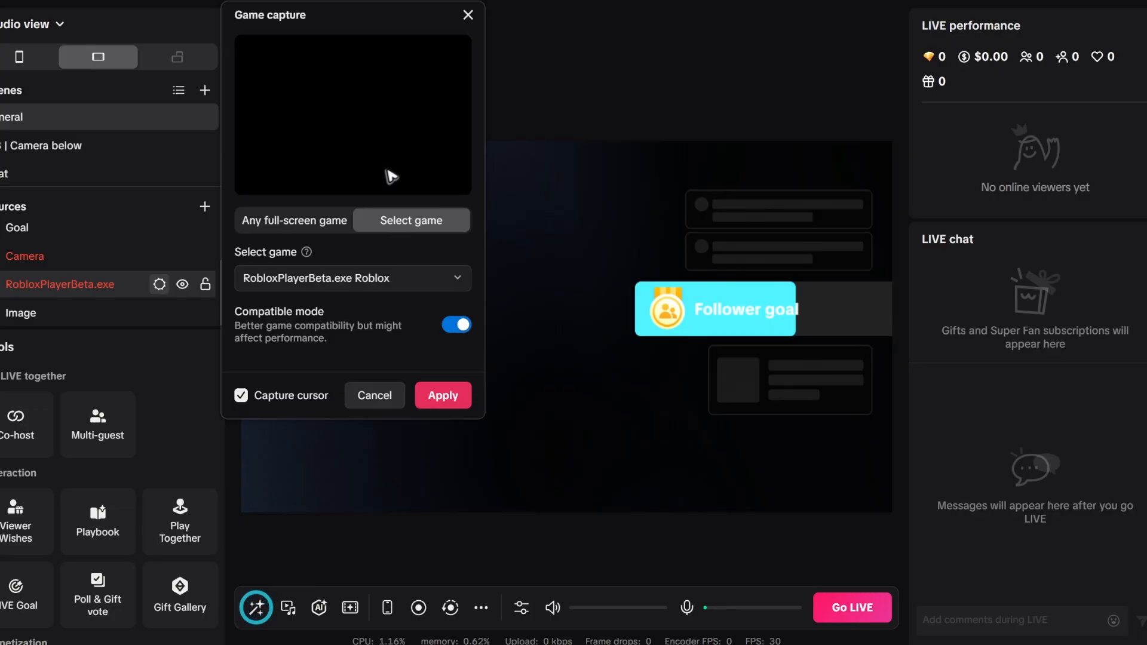
left_click(444, 397)
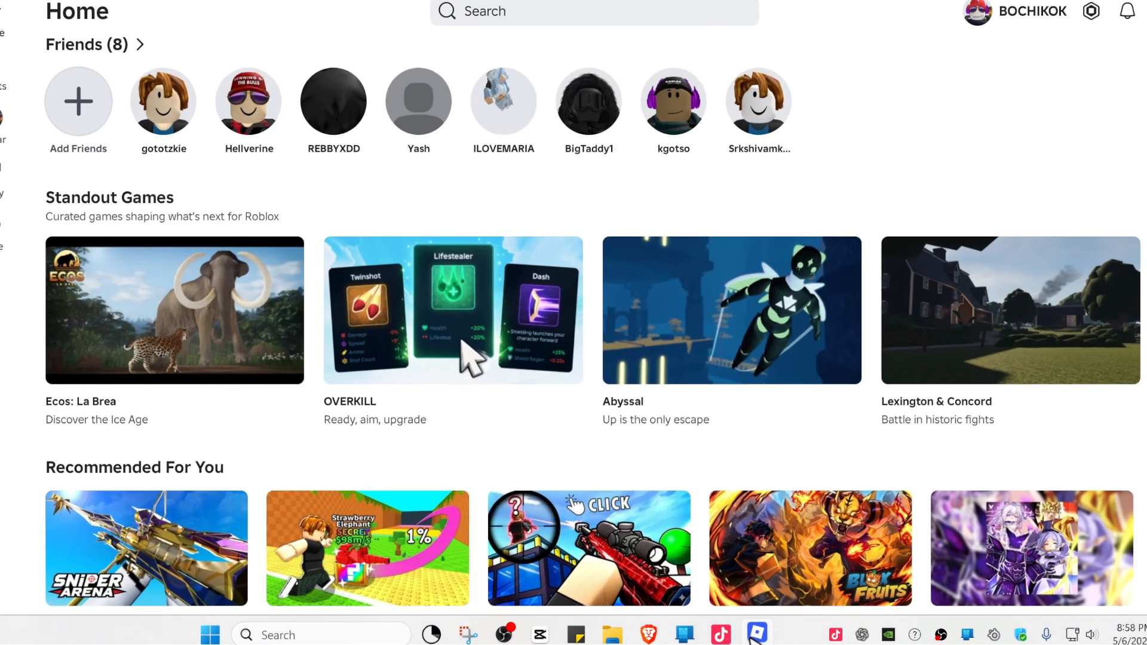
In the Roblox player, search for "mic" and join the microphone-themed game
left_click(536, 12)
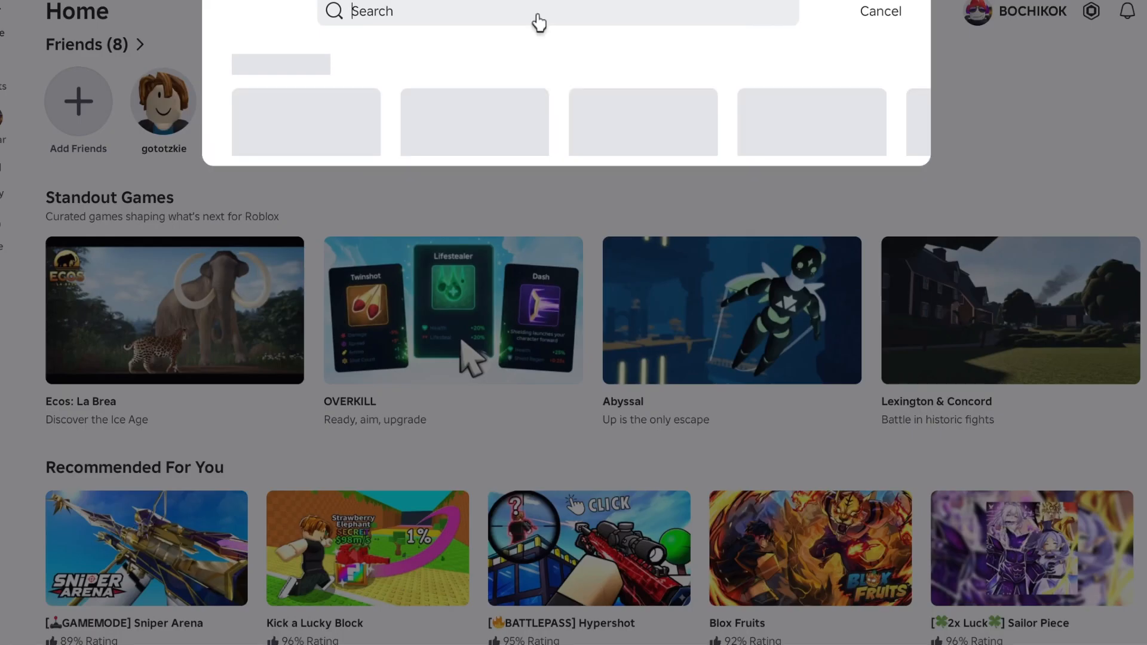
type("mic")
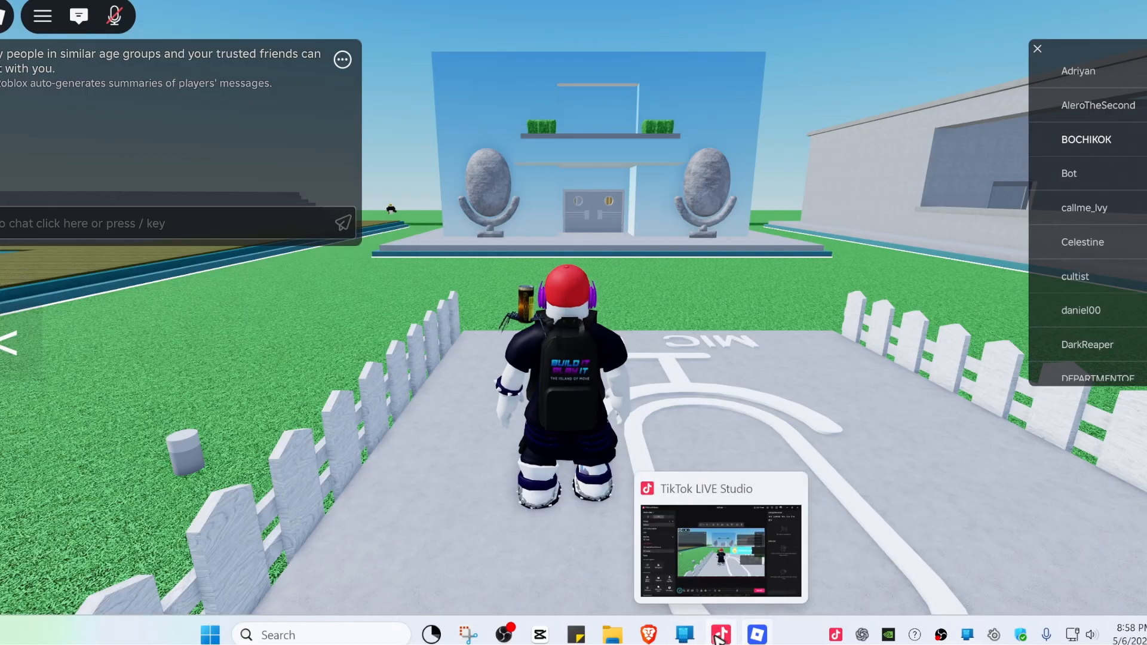
Return to TikTok LIVE Studio, review the primary microphone's settings in the audio mixer and save them
left_click(721, 640)
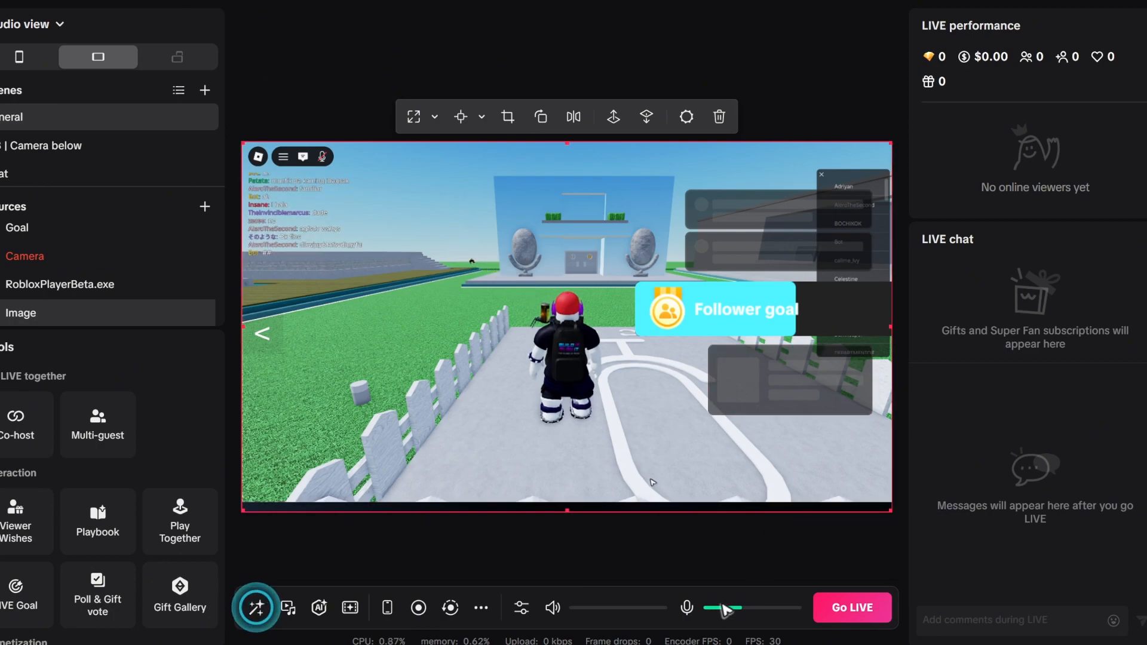
left_click(522, 609)
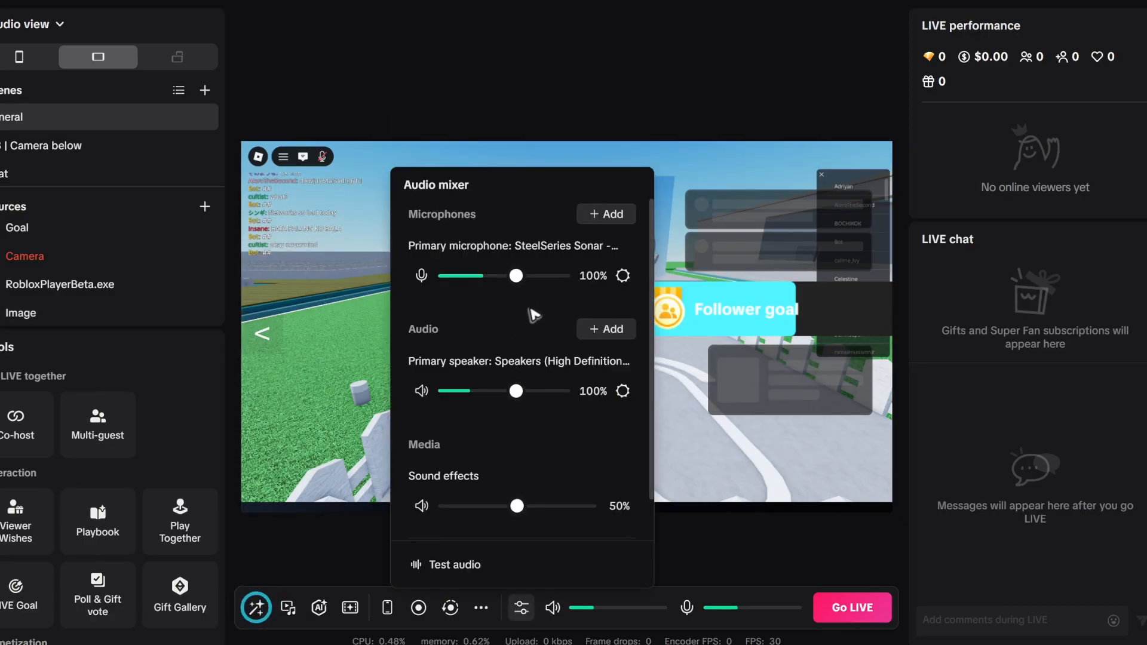
left_click(623, 276)
left_click(536, 312)
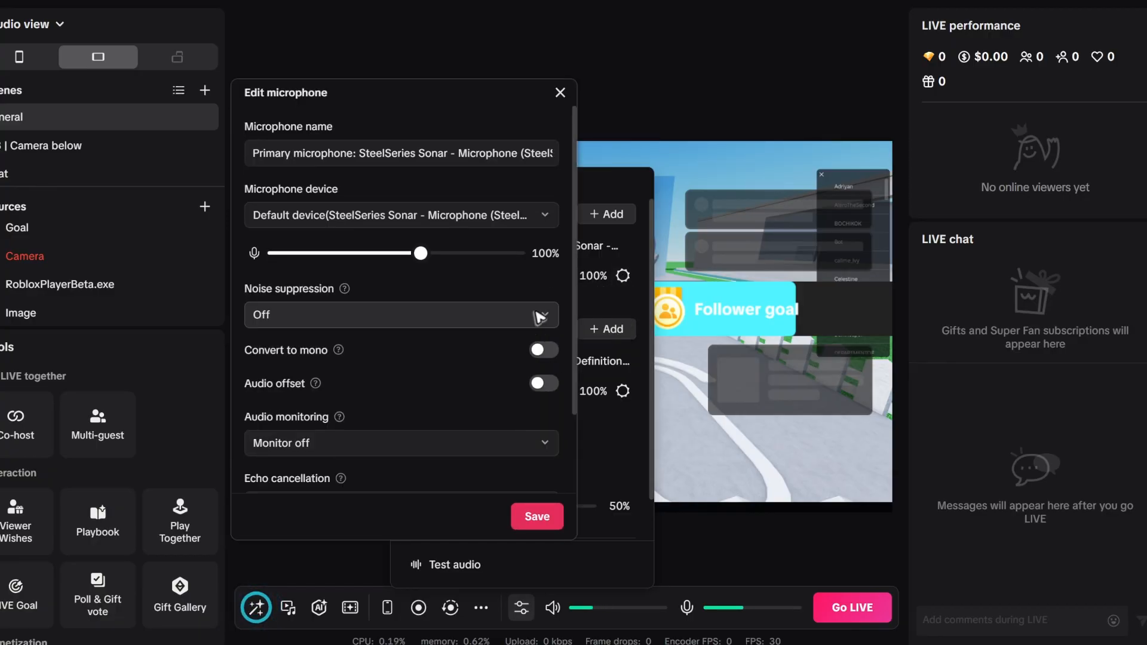
left_click(430, 227)
left_click(430, 226)
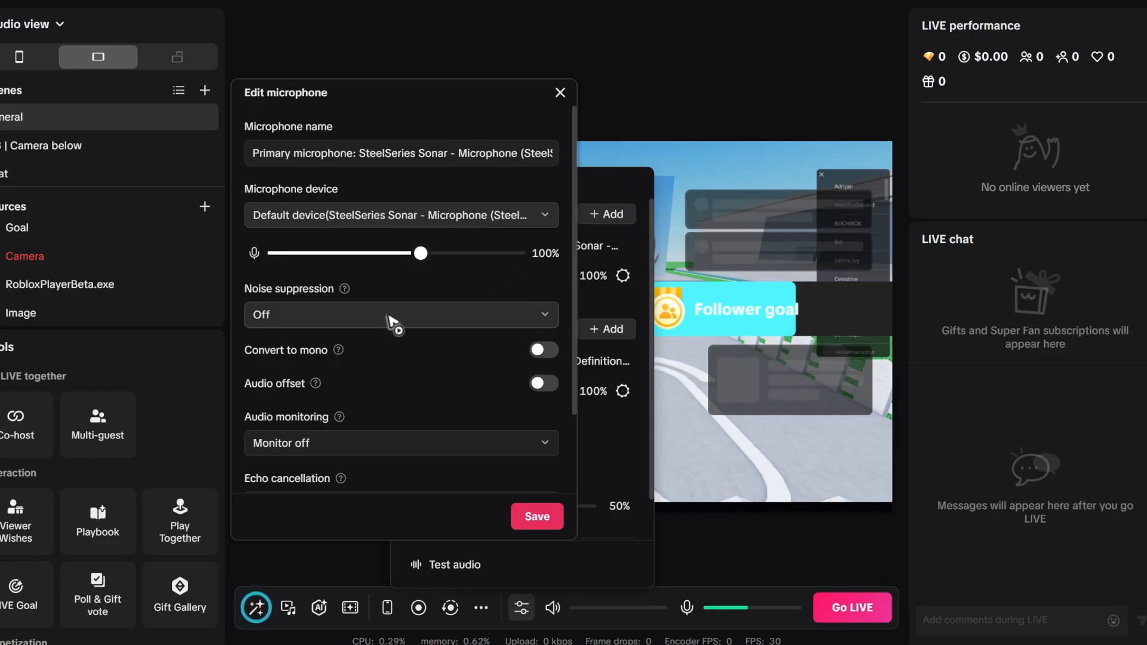
left_click(538, 517)
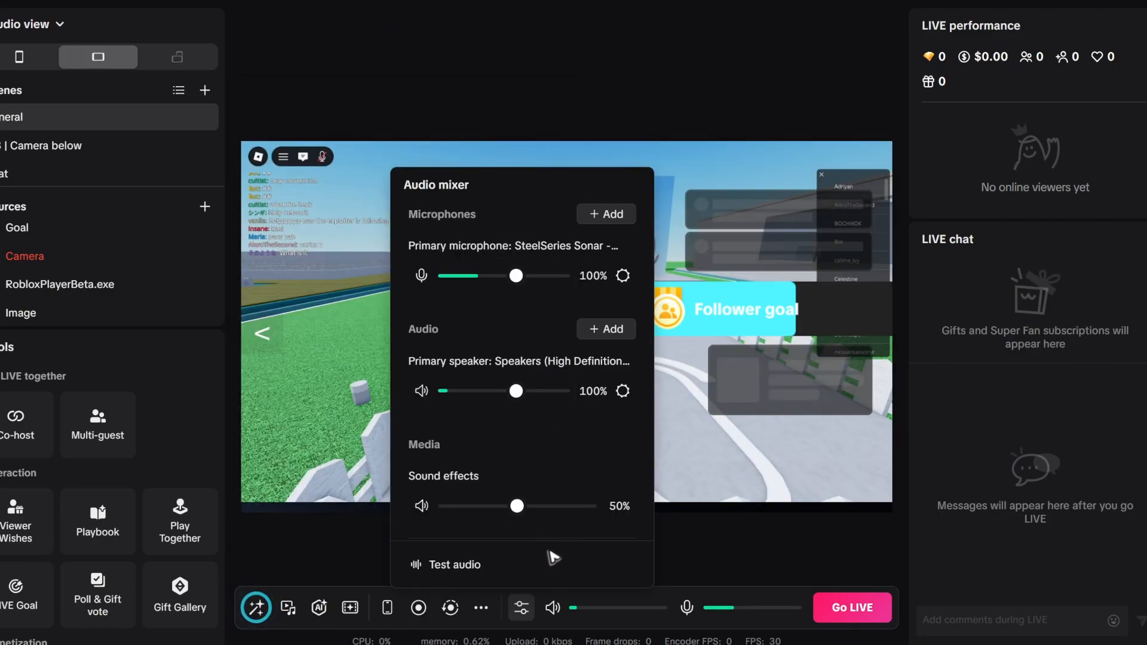
left_click(660, 186)
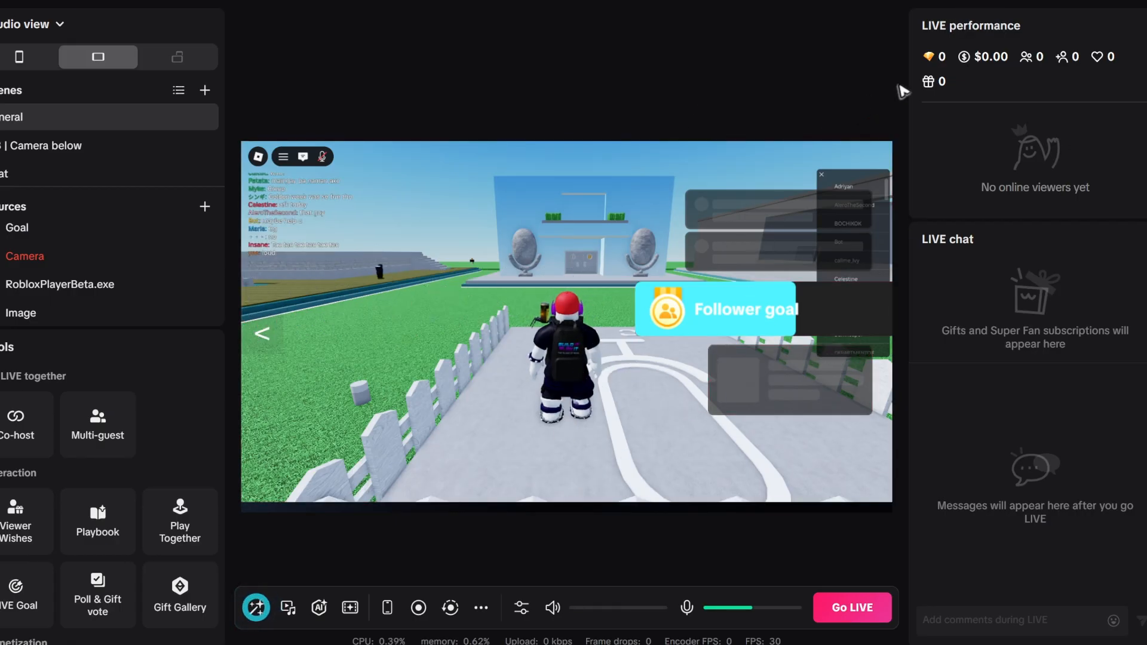
Set the LIVE video quality to 1080P60 and save the frame rate at 60 FPS
left_click(992, 5)
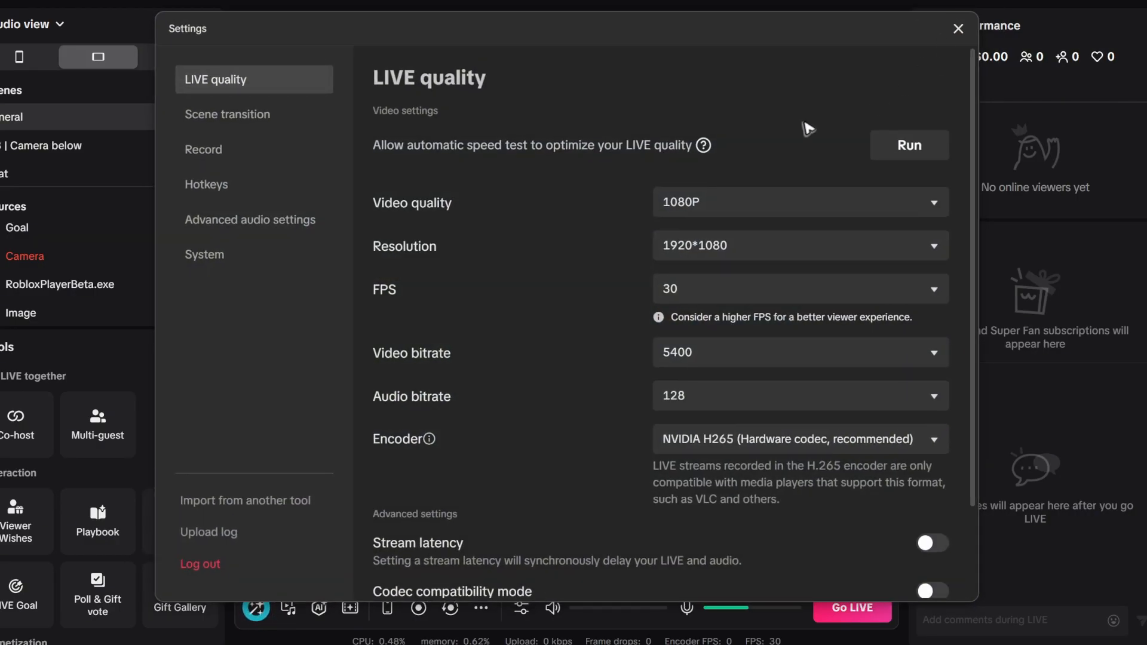
left_click(754, 203)
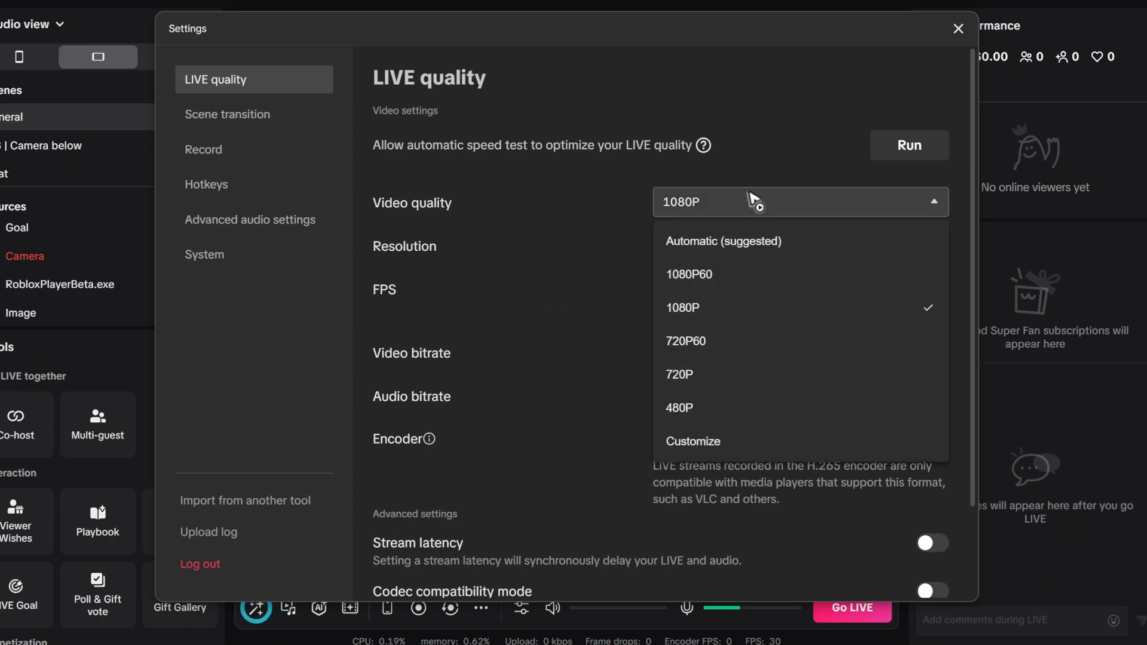
left_click(714, 276)
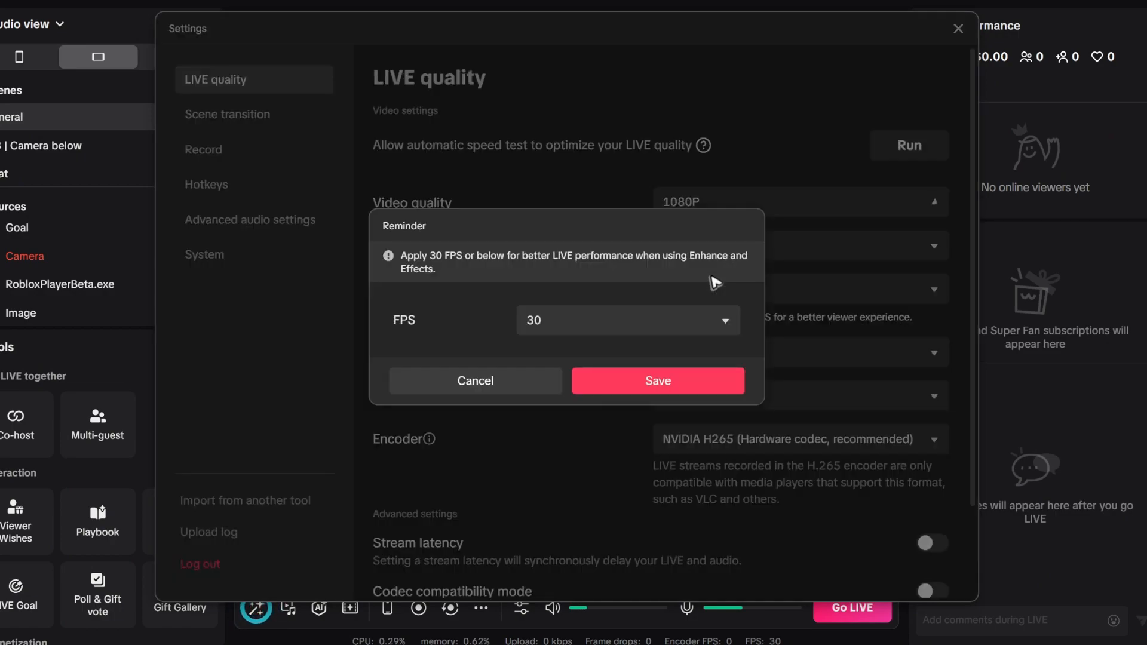
left_click(586, 323)
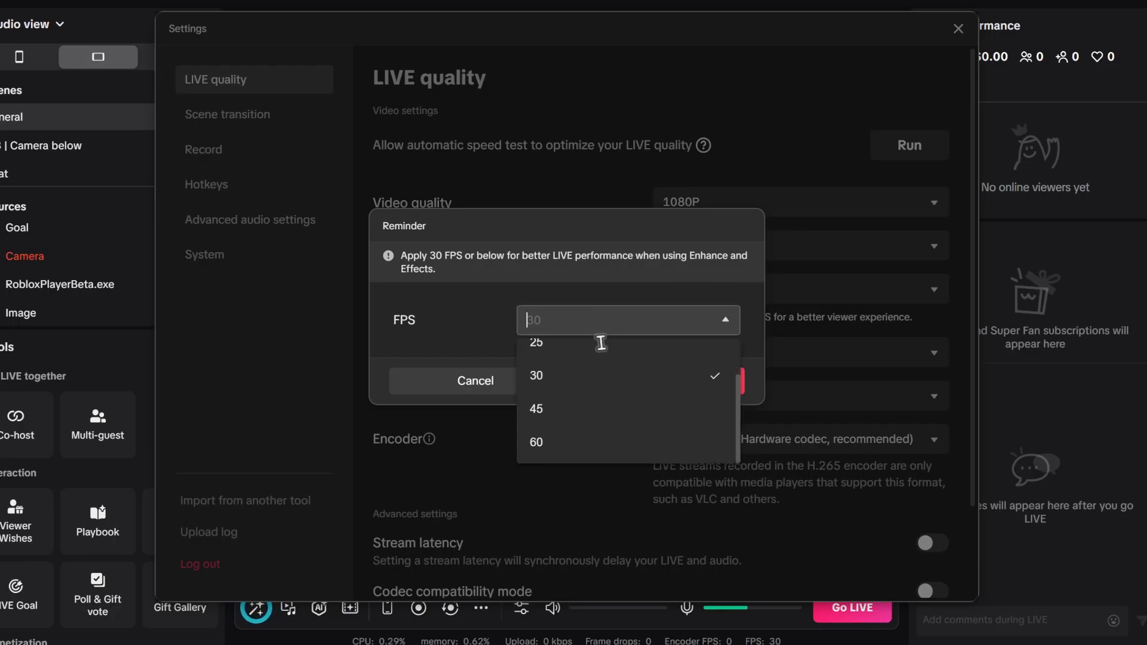
left_click(592, 442)
left_click(677, 387)
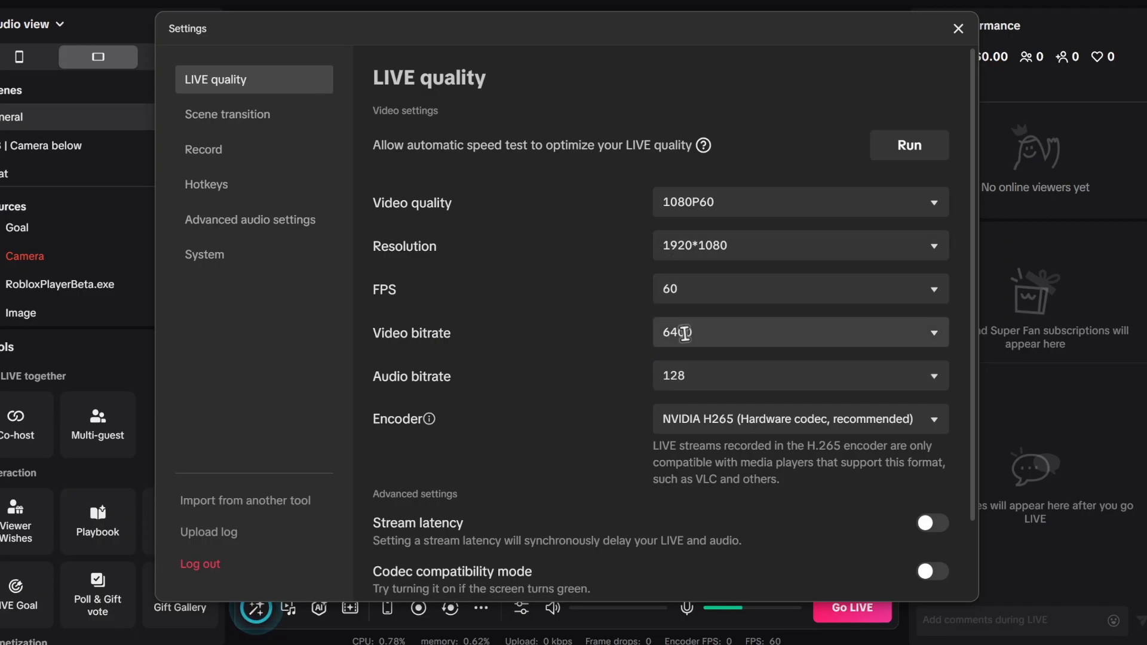
Choose NVIDIA H265 (Hardware codec, recommended) as the encoder, review the advanced settings and close the LIVE quality settings
left_click(730, 423)
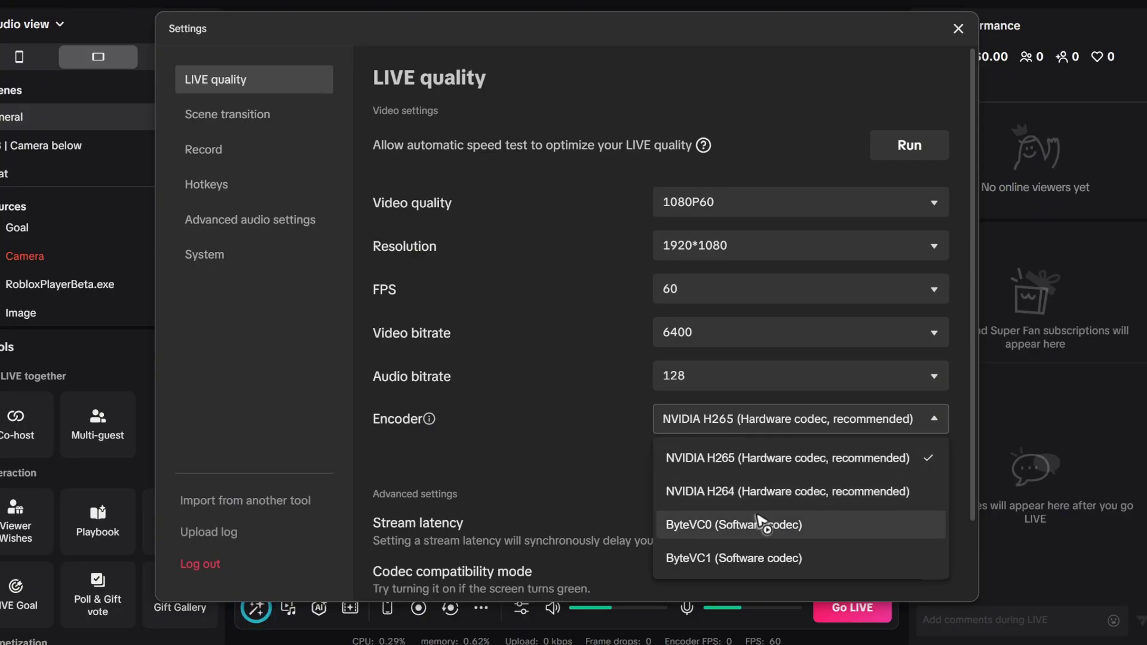
left_click(728, 458)
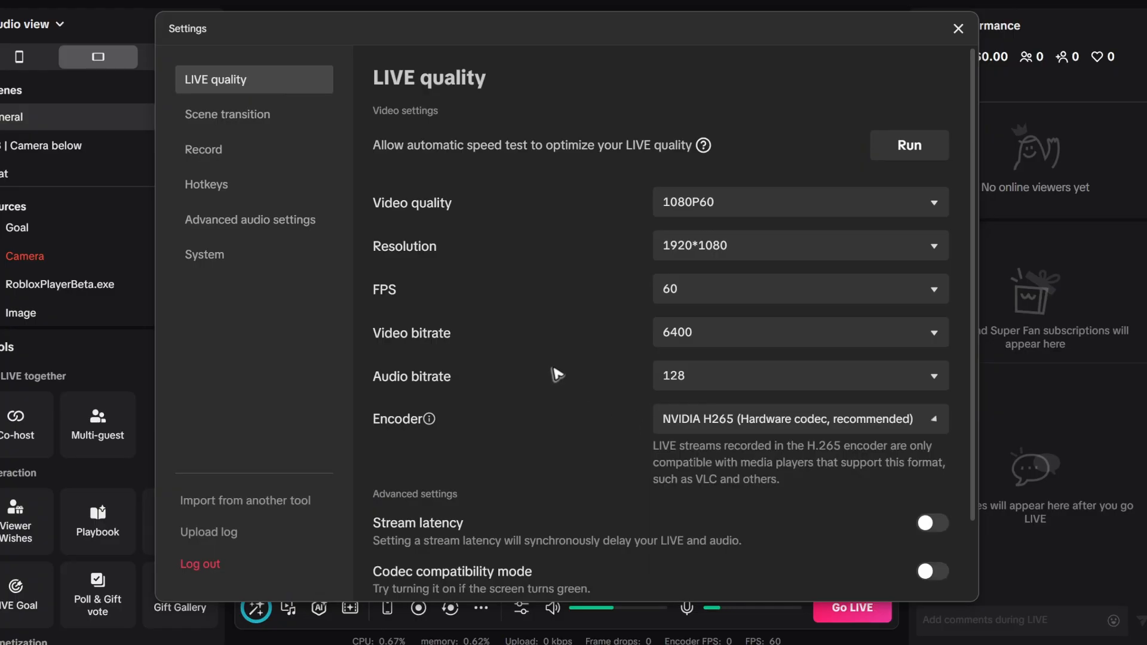
scroll(640, 362, "down", 2)
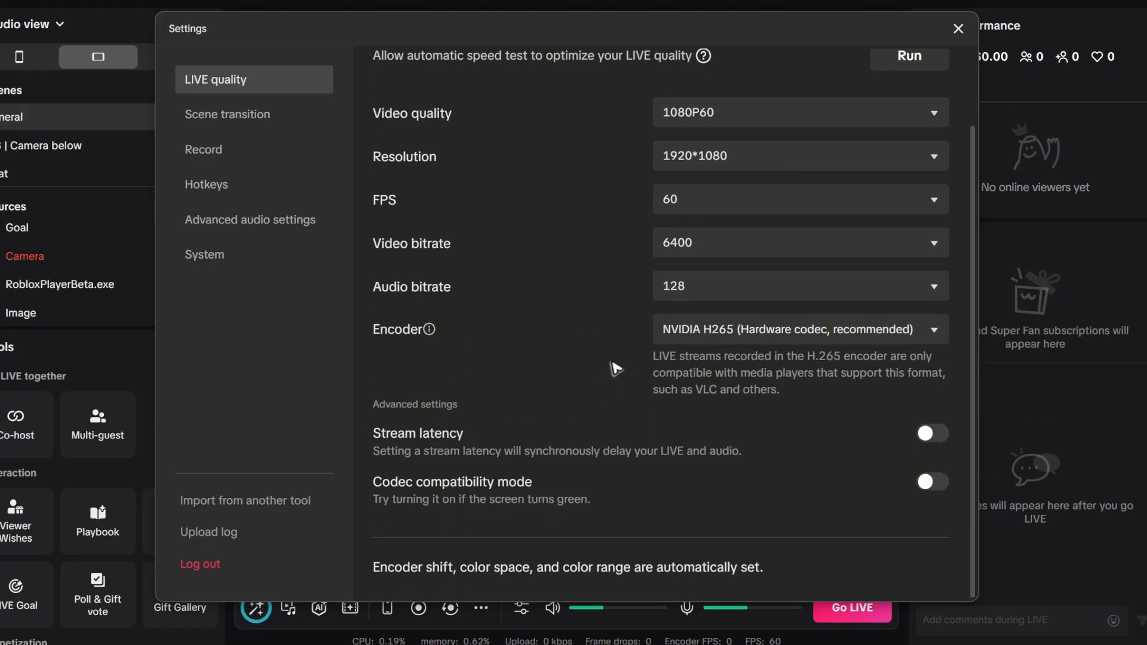
scroll(932, 195, "up", 2)
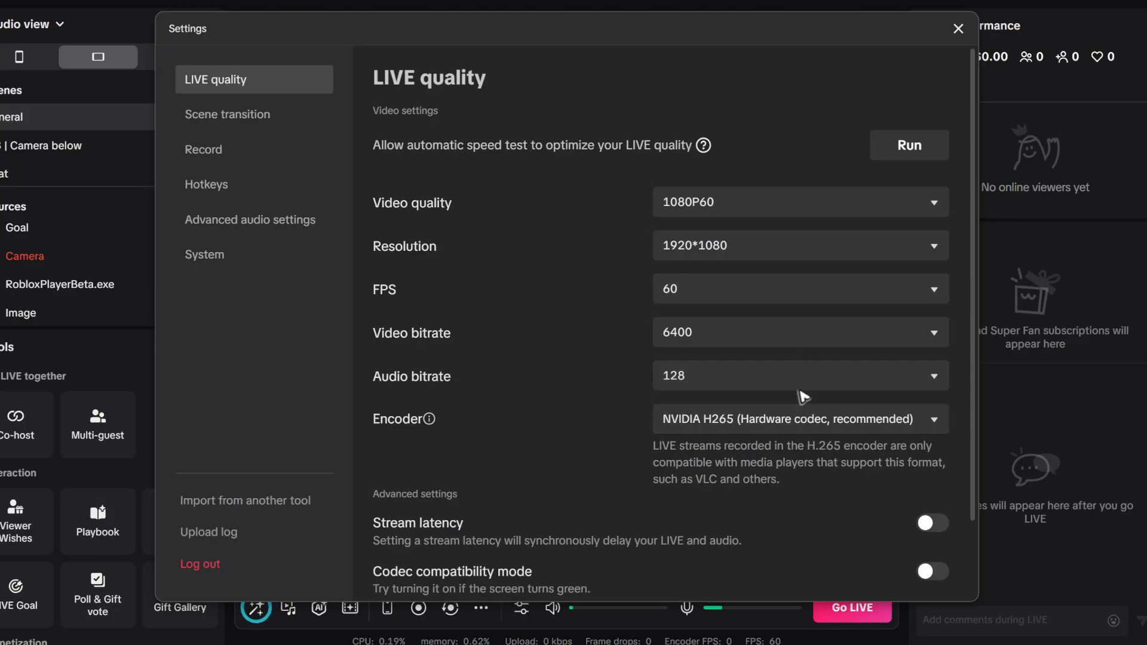
left_click(958, 29)
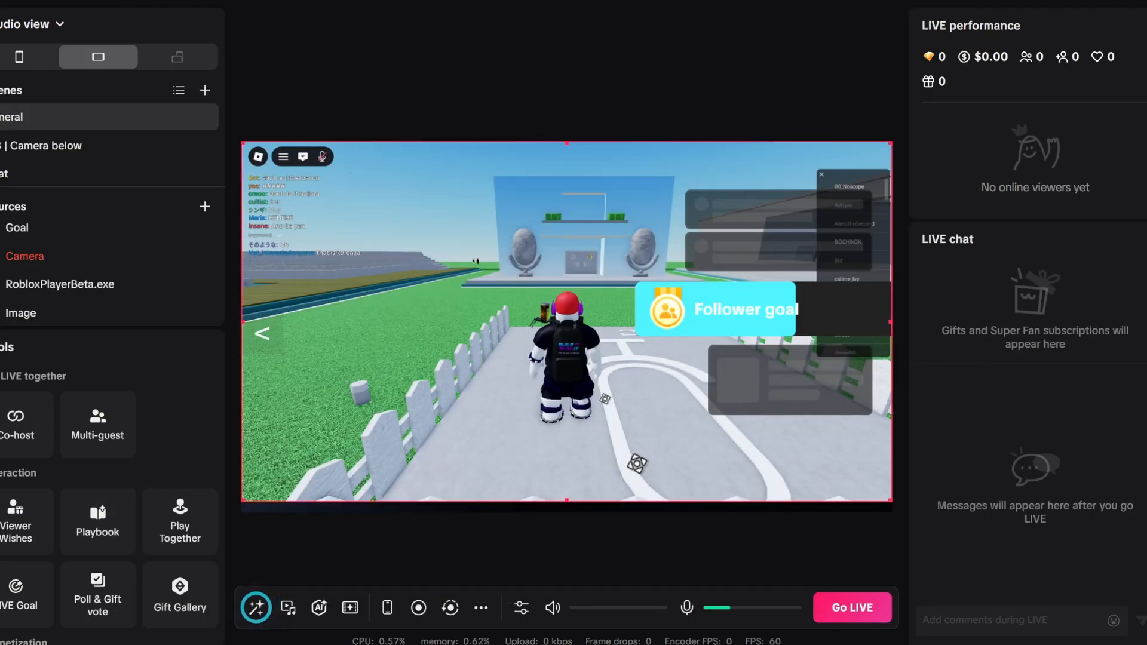